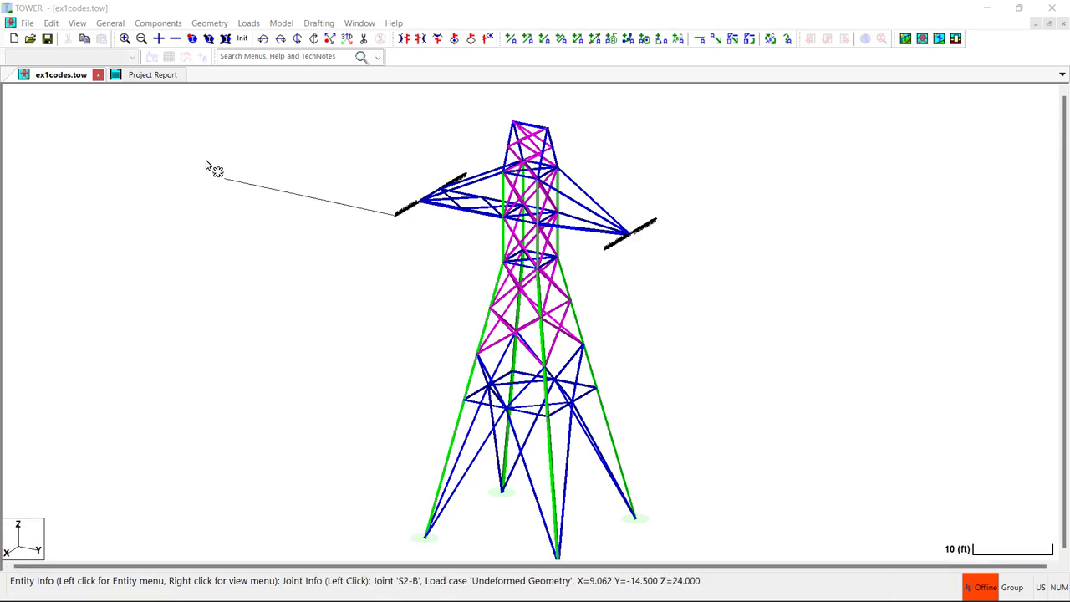
# Step: Review the Redundant Members check options in the project's General Data
pyautogui.click(110, 23)
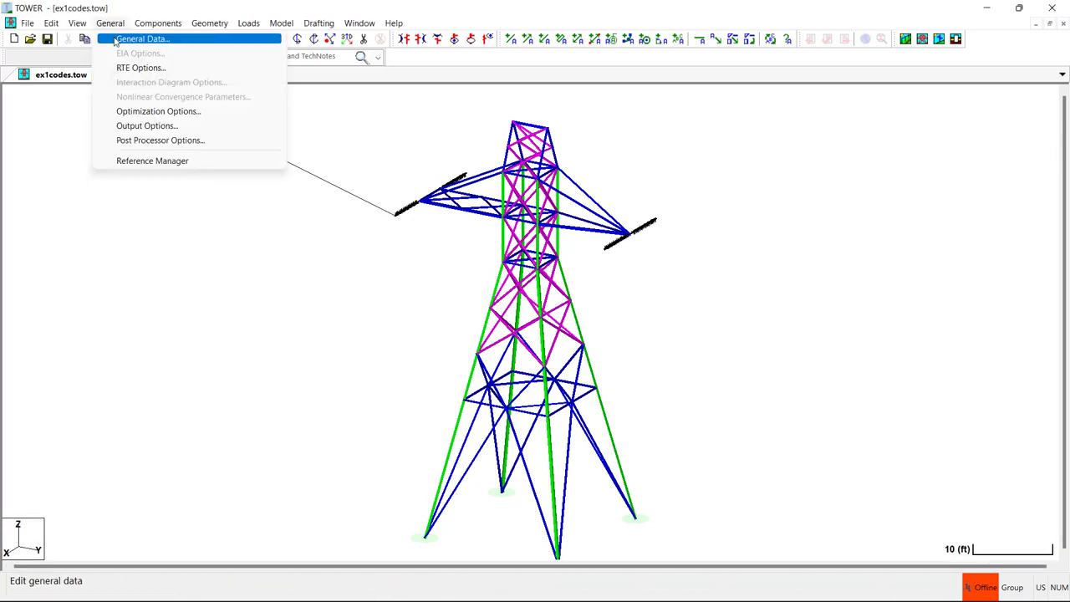
pyautogui.click(121, 38)
pyautogui.click(605, 172)
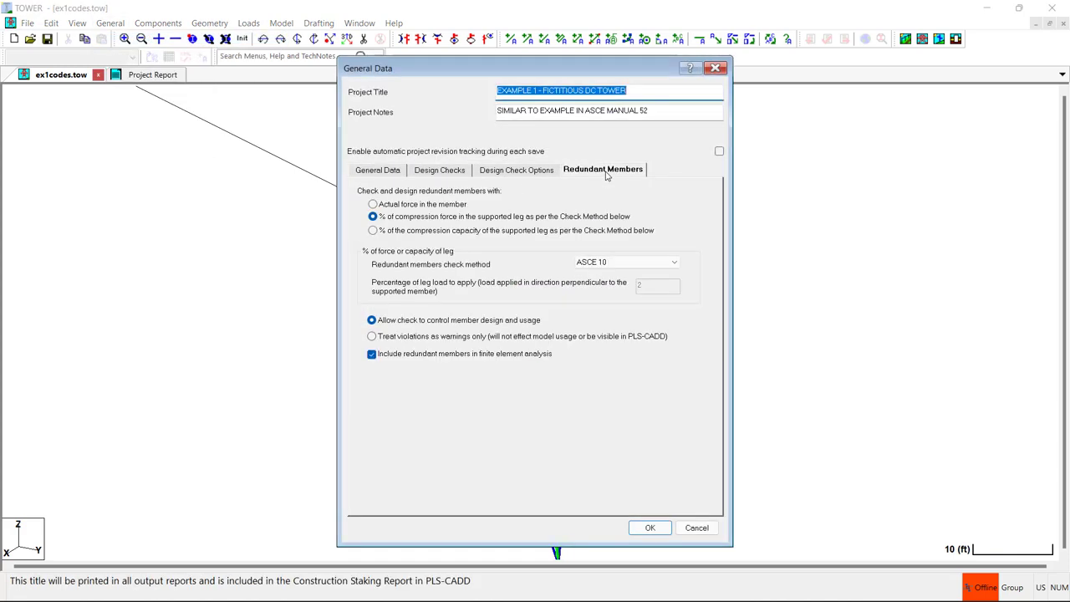
pyautogui.moveTo(393, 359)
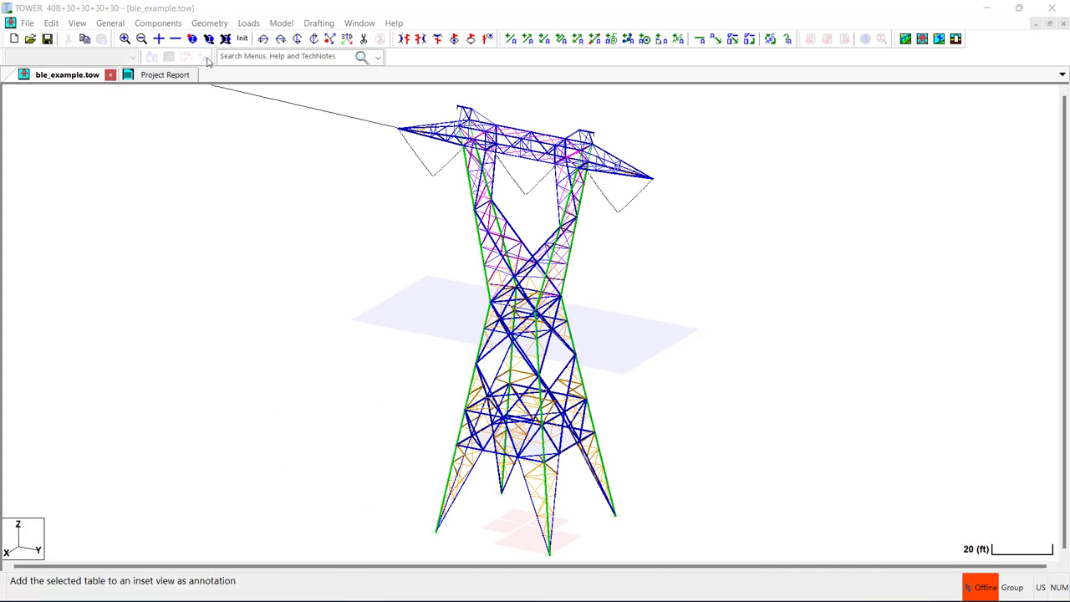
# Step: In the Angle Groups table, set group 49 (BB-WA3(C)) to type Redundant and save
pyautogui.click(209, 22)
pyautogui.moveTo(248, 132)
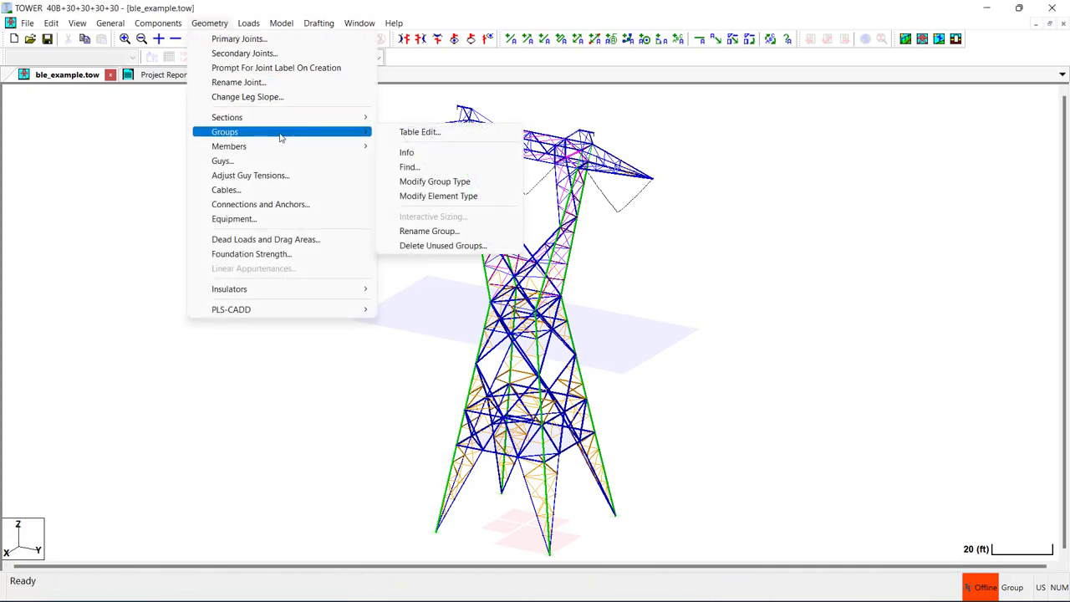
pyautogui.click(420, 134)
pyautogui.scroll(-10, 635, 411)
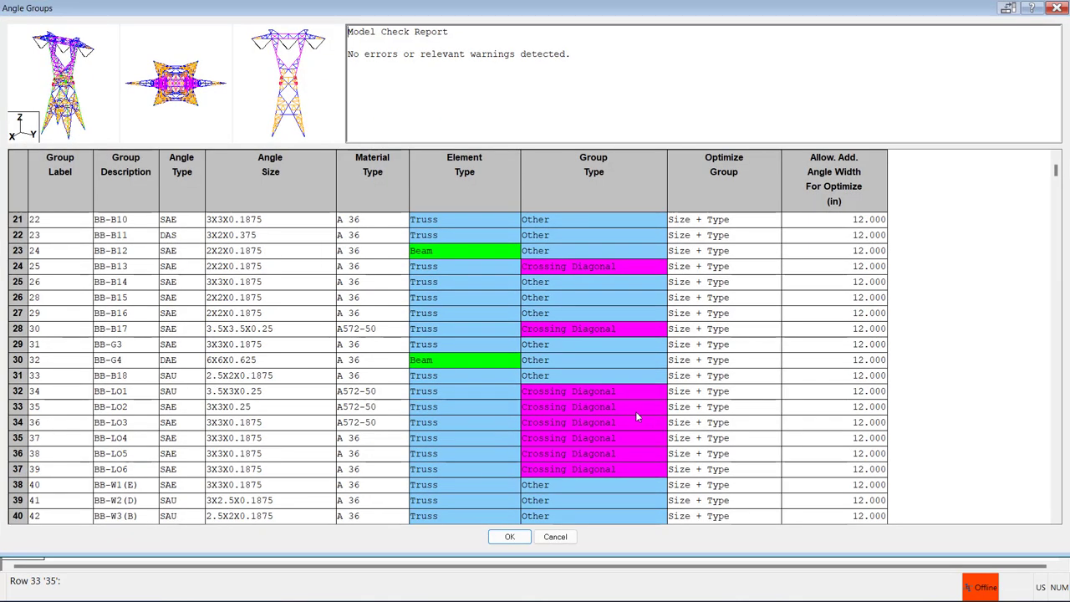
pyautogui.scroll(-3, 631, 421)
pyautogui.click(662, 299)
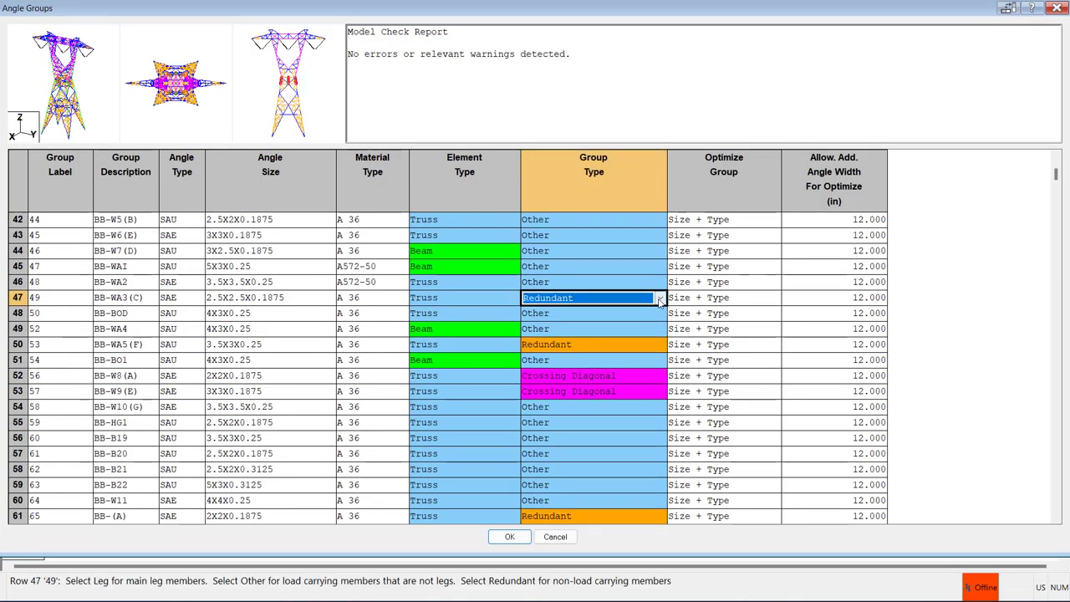
pyautogui.click(659, 300)
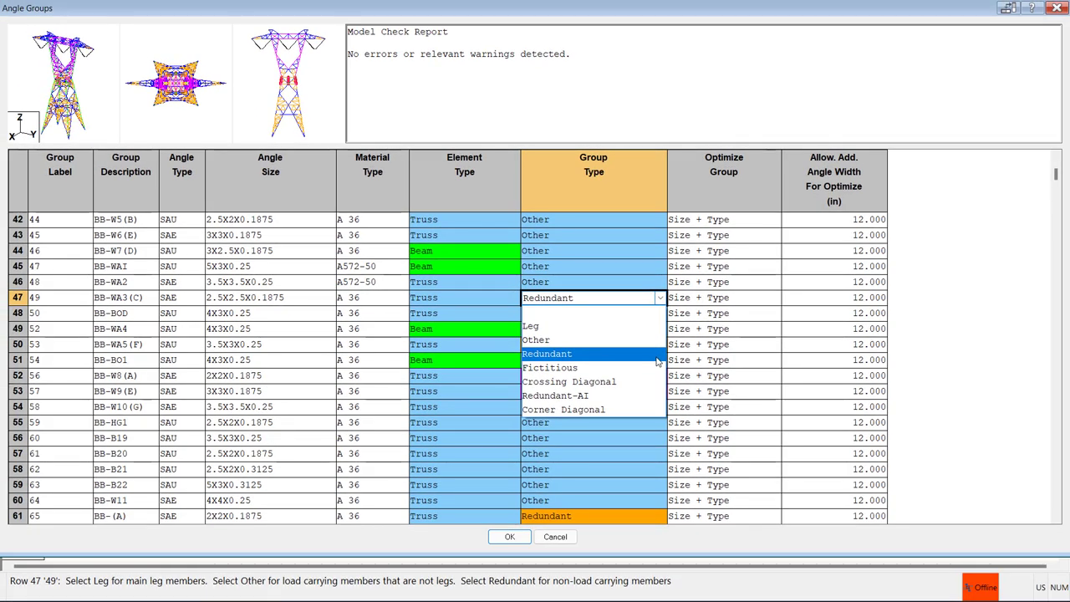
pyautogui.click(657, 361)
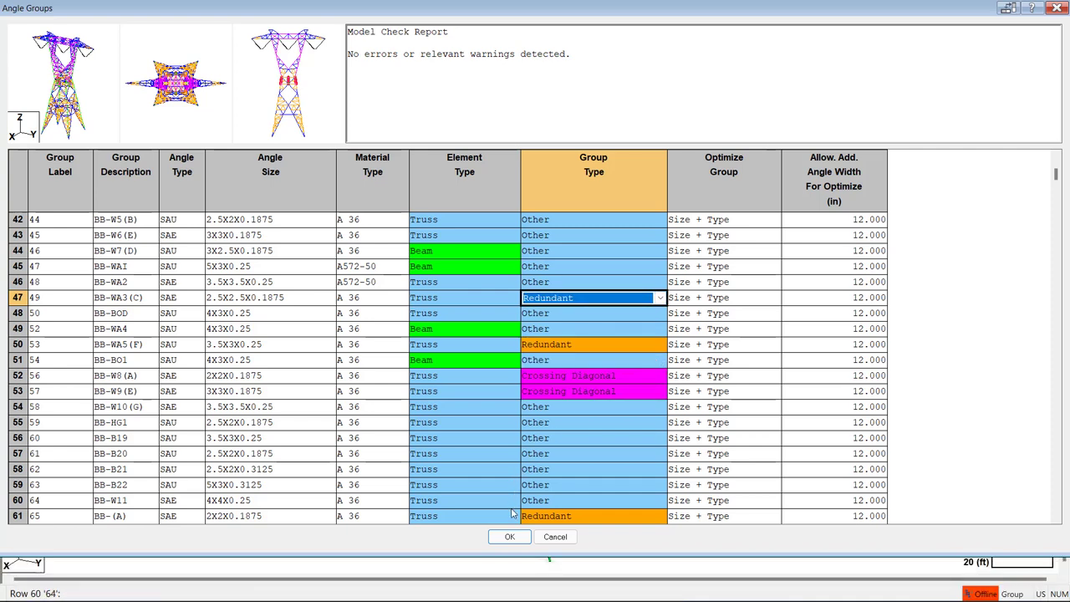
pyautogui.click(508, 538)
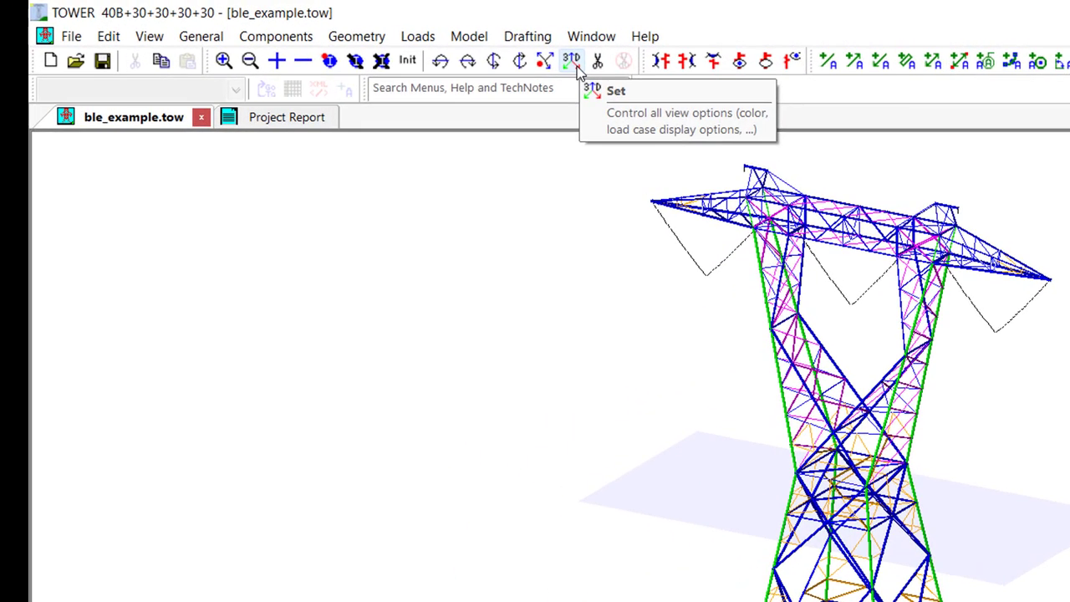
# Step: Keep the 3-D display colouring tower members by Group Type and apply it
pyautogui.click(577, 71)
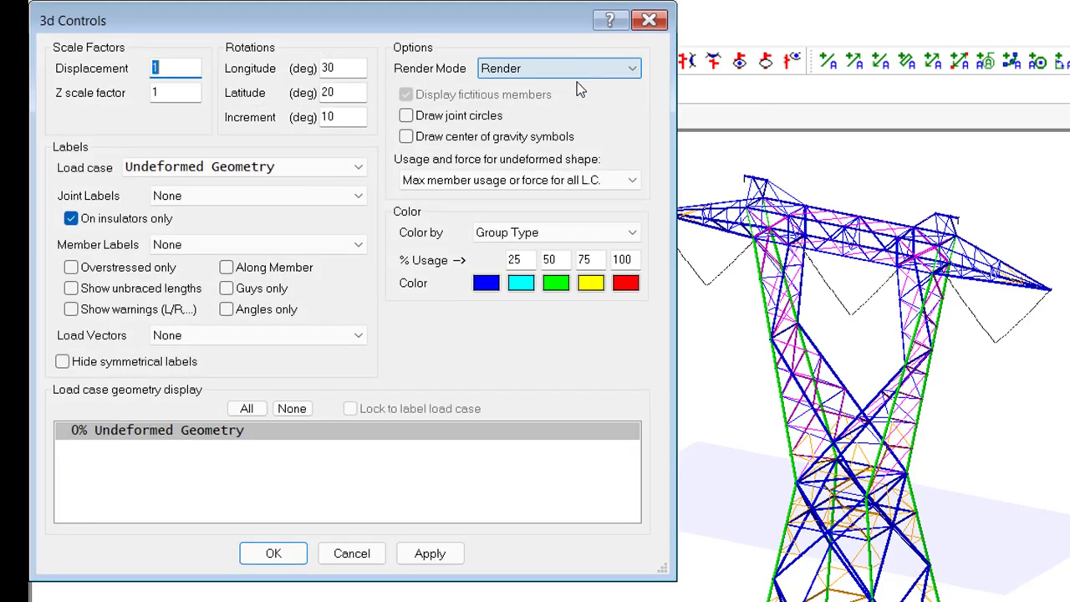
pyautogui.click(623, 233)
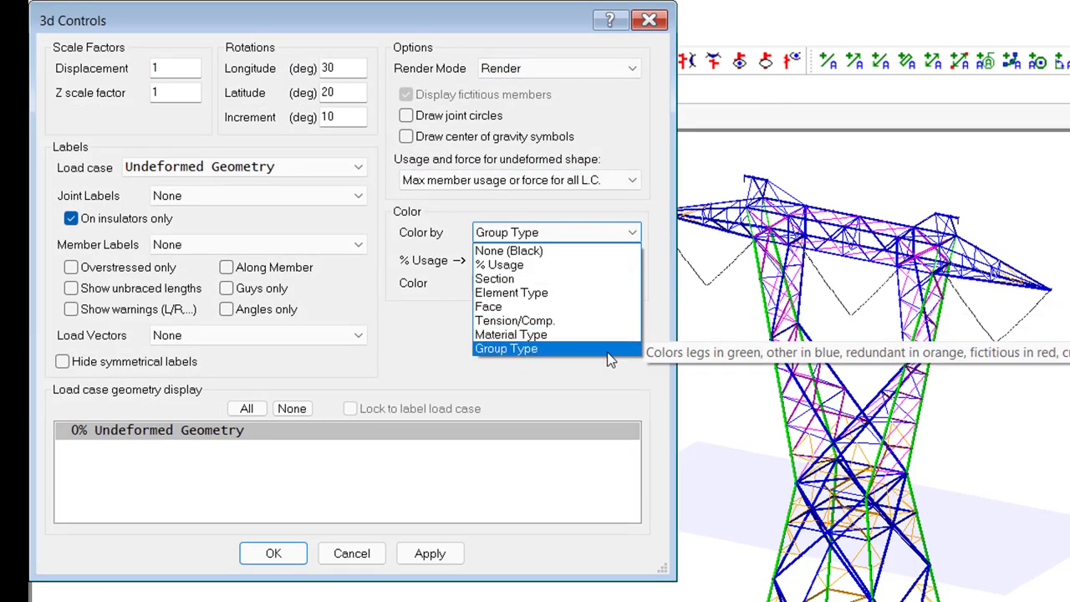
pyautogui.click(607, 352)
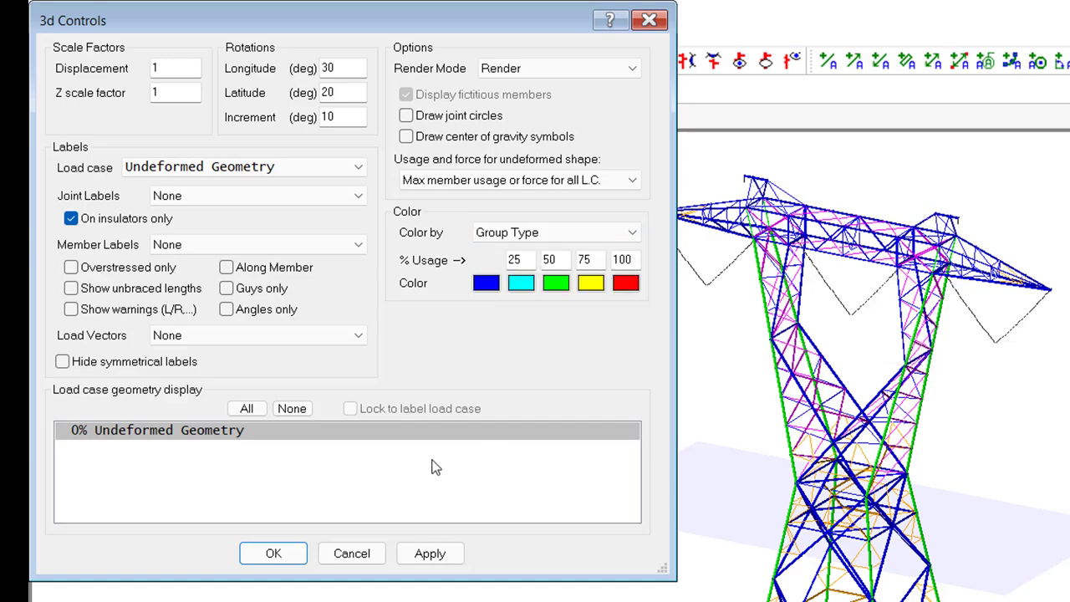
pyautogui.click(274, 555)
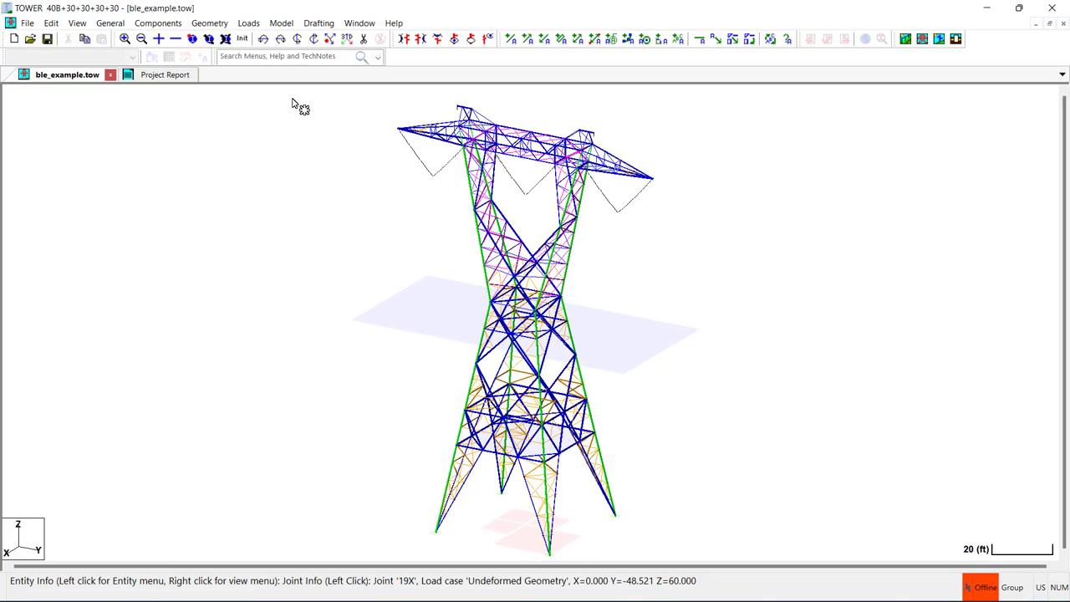
# Step: Reset the view to a front elevation and zoom to fit the whole tower
pyautogui.click(244, 39)
pyautogui.scroll(5, 532, 477)
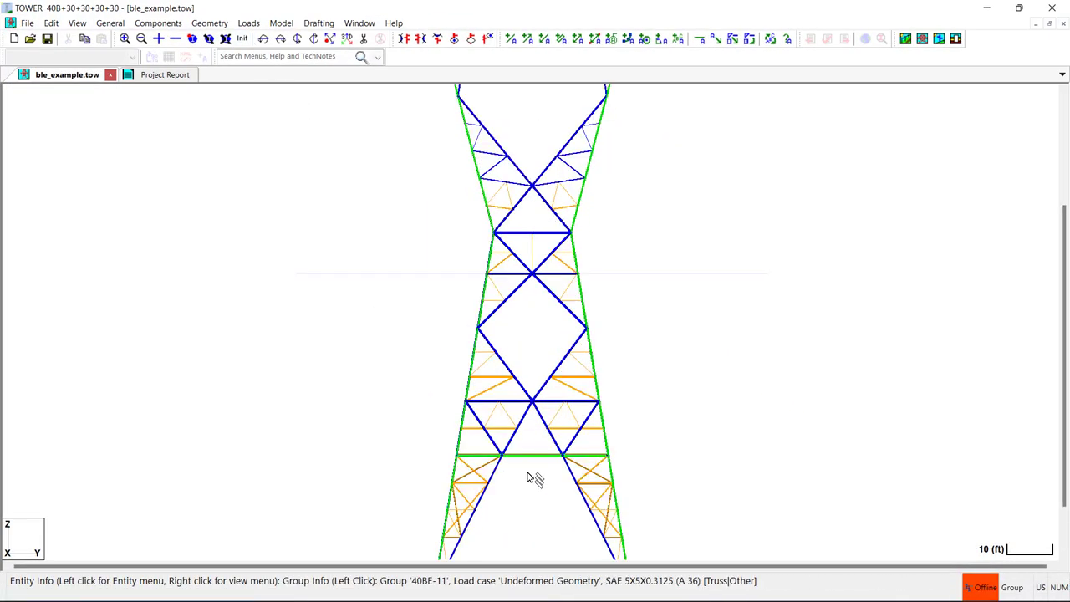
pyautogui.scroll(-2, 535, 501)
pyautogui.scroll(-2, 526, 493)
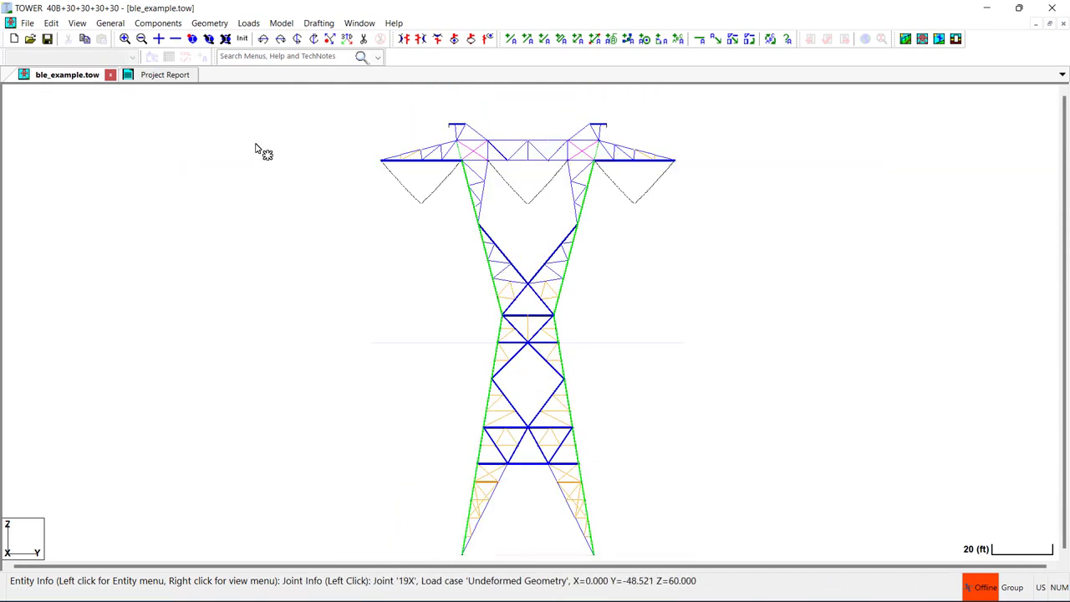
pyautogui.click(108, 23)
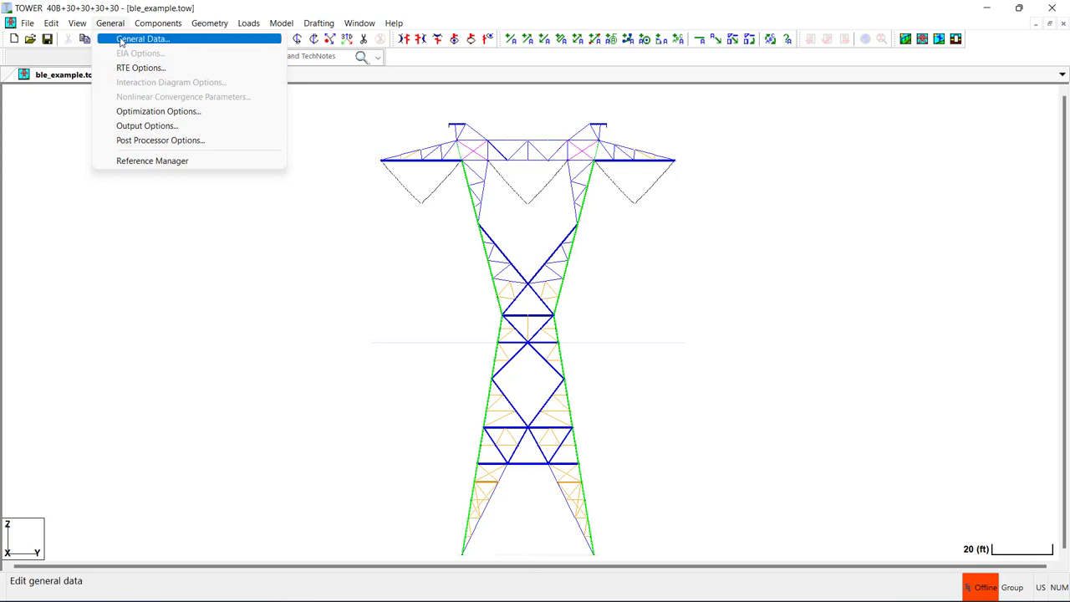
# Step: Show the Redundant Members settings in General Data, keeping ASCE 10 as check method
pyautogui.click(122, 39)
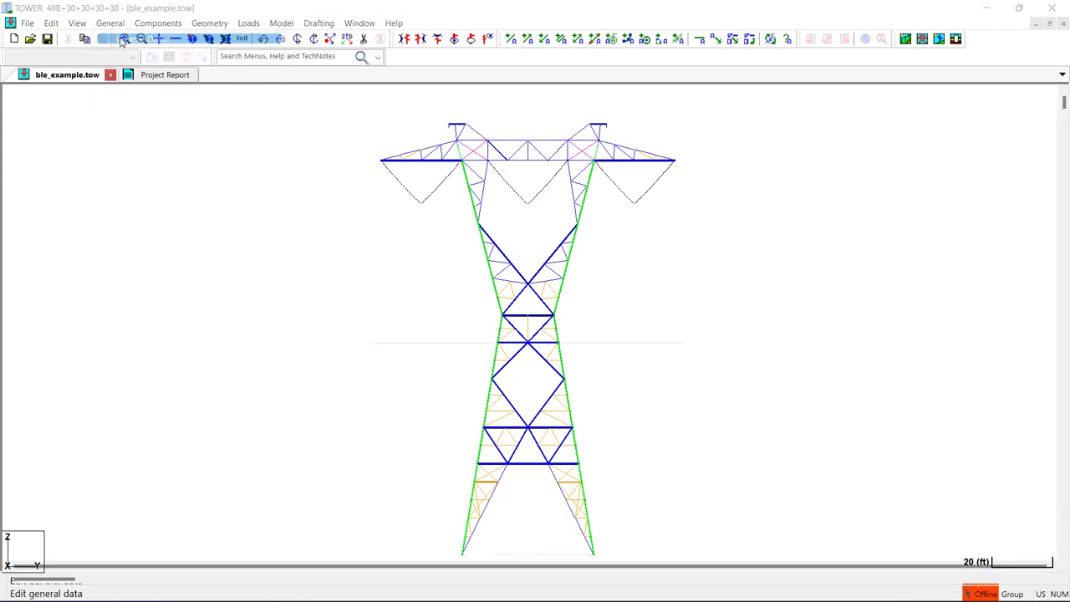
pyautogui.click(603, 142)
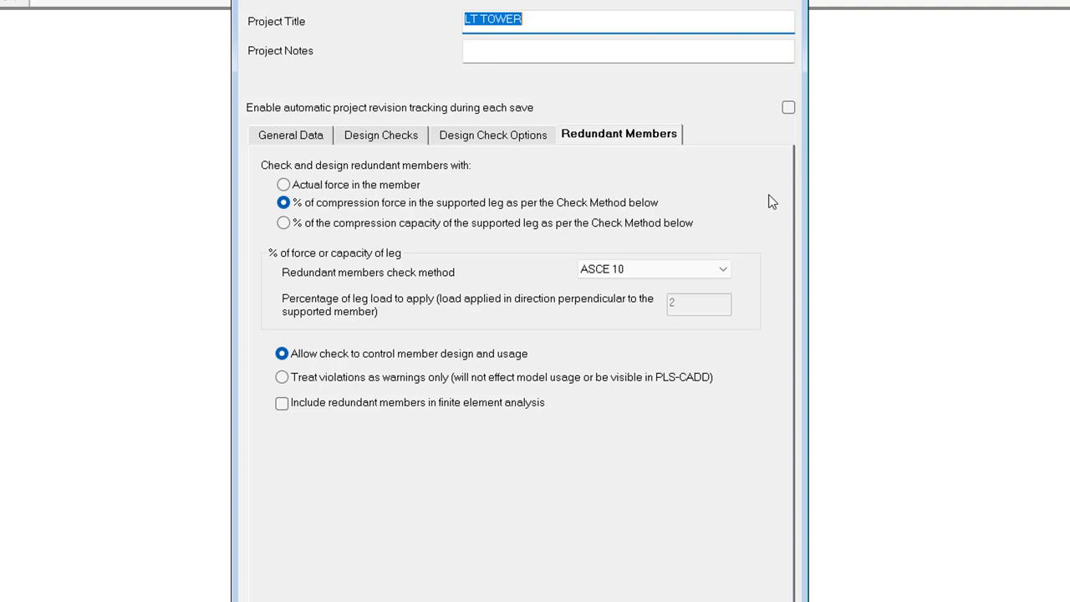
pyautogui.click(724, 269)
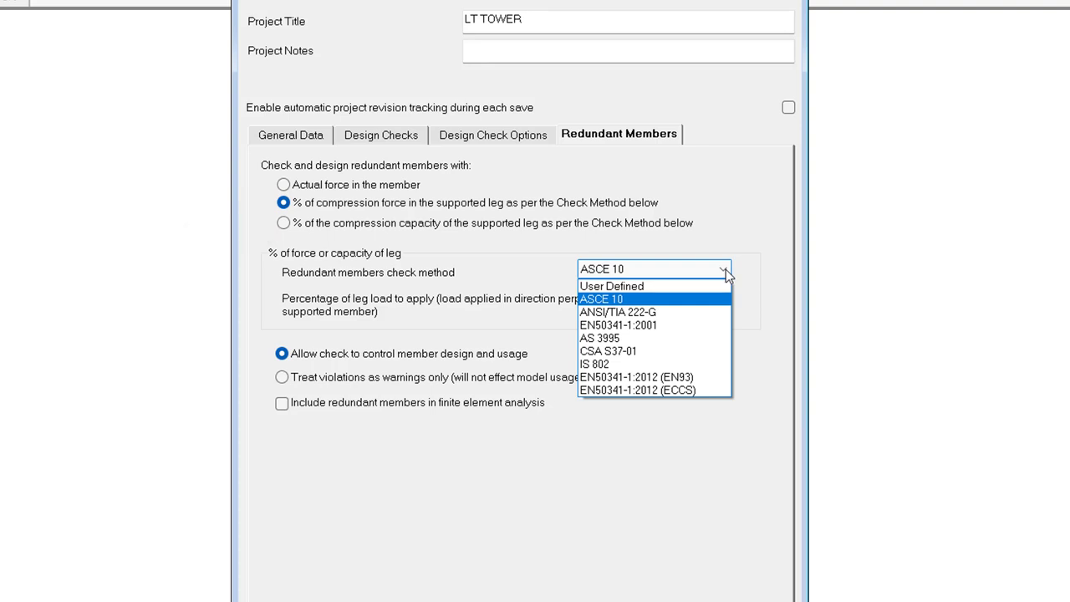
pyautogui.click(726, 269)
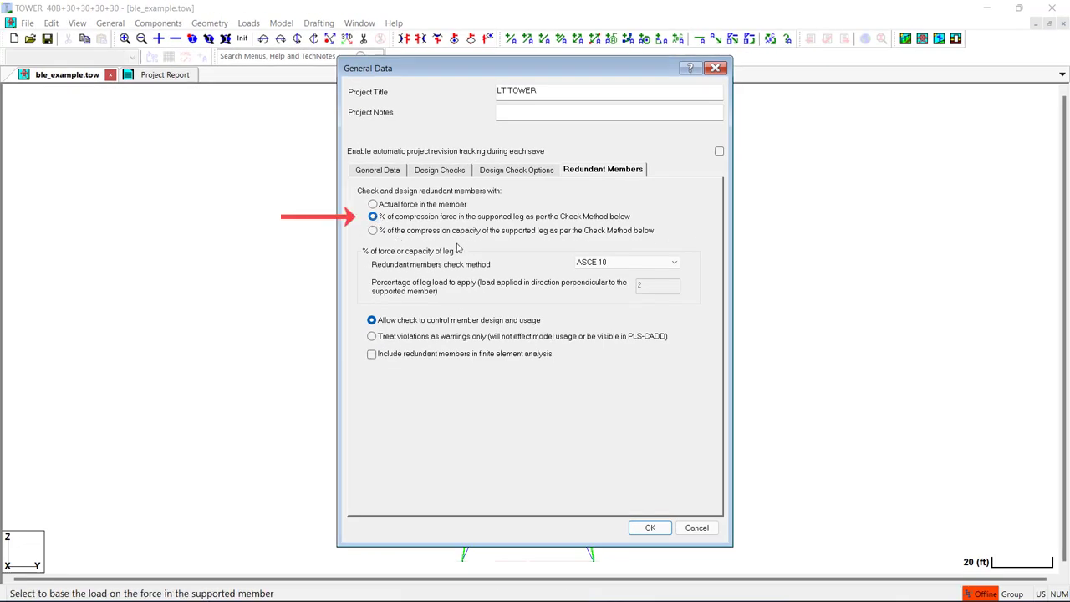
# Step: Keep ASCE 10, include redundant members in the finite element analysis, and apply
pyautogui.click(636, 267)
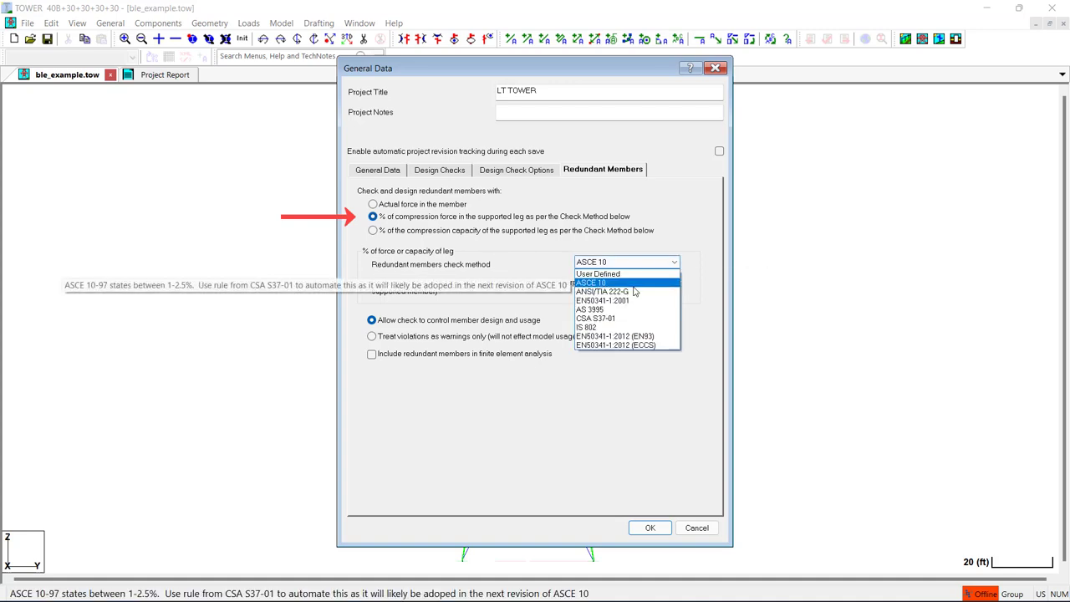
pyautogui.click(634, 287)
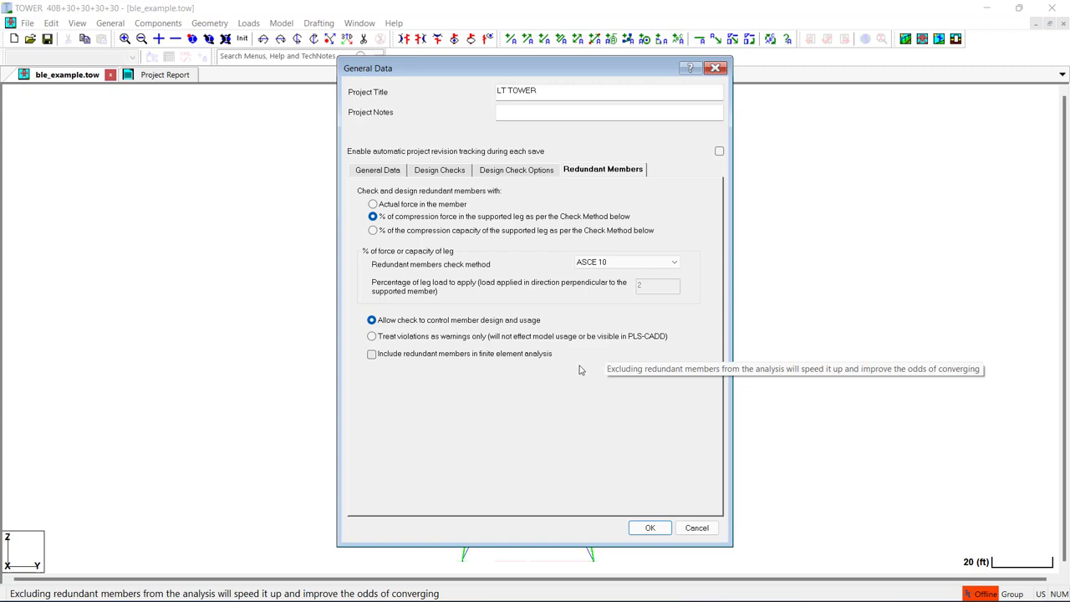
pyautogui.click(373, 359)
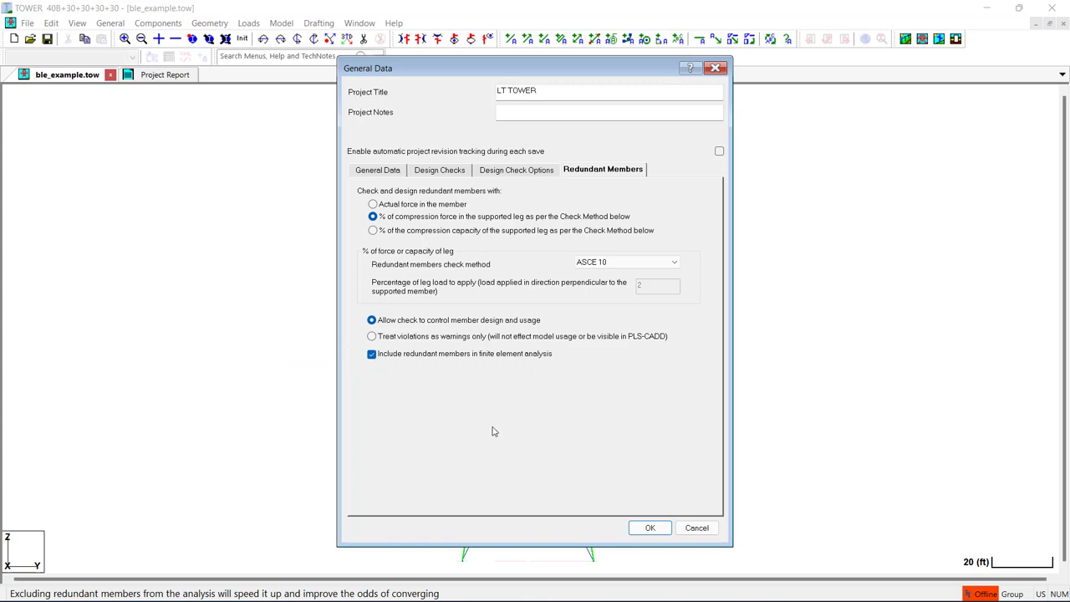
pyautogui.click(650, 528)
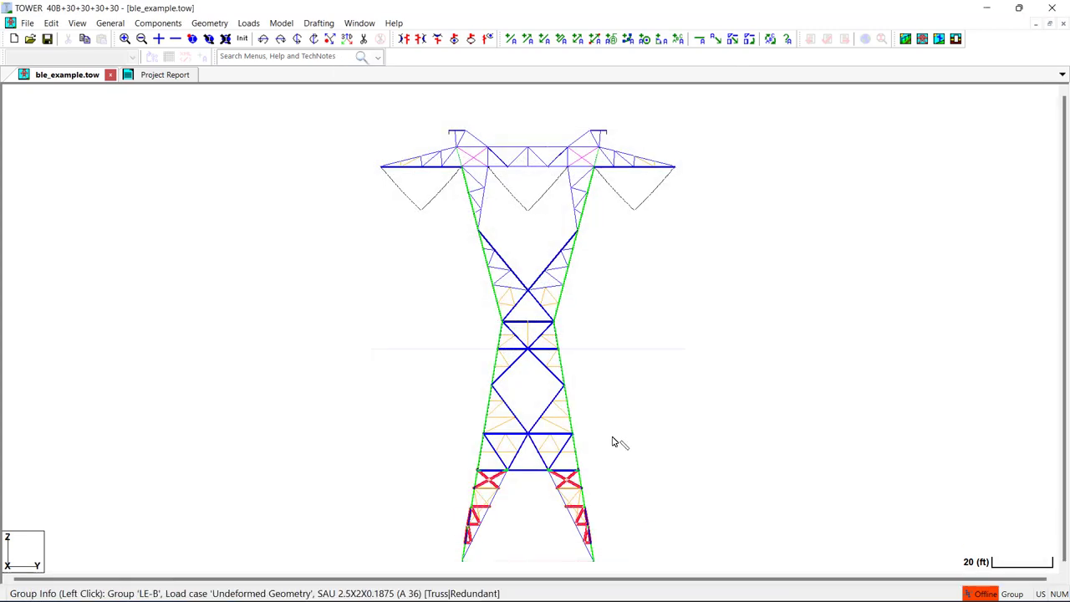
pyautogui.scroll(4, 544, 353)
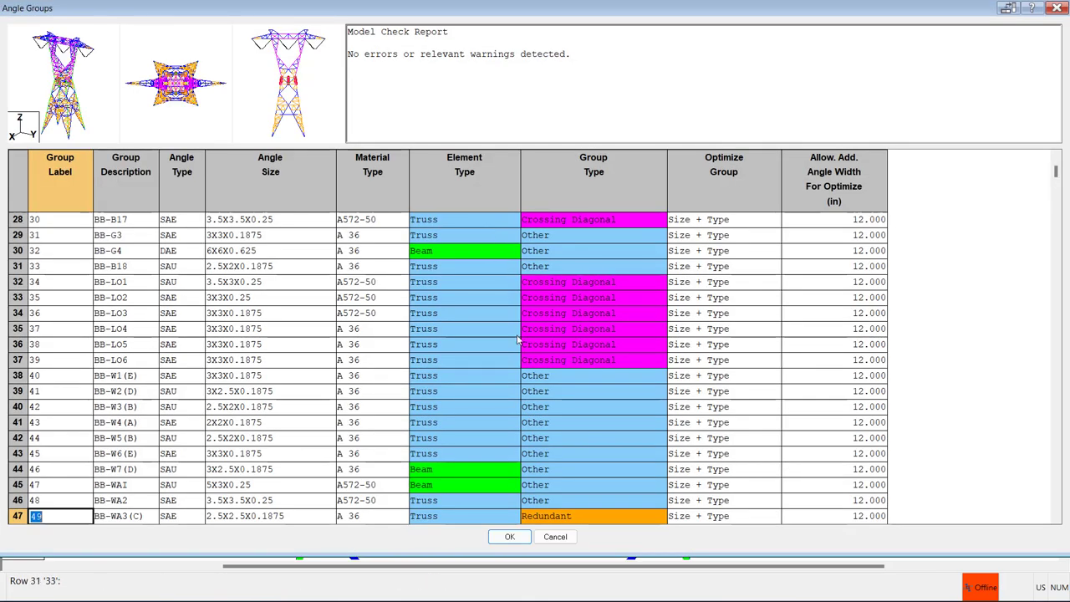
# Step: Change angle group 49's type from Redundant to Redundant-AI and accept the table
pyautogui.scroll(-2, 590, 404)
pyautogui.click(618, 425)
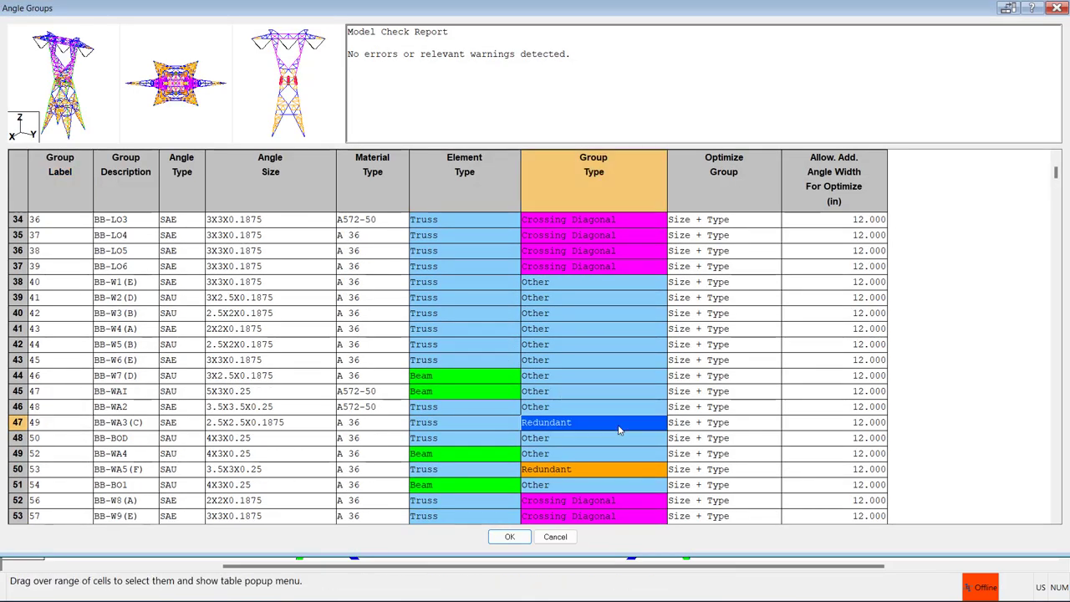
pyautogui.click(618, 429)
pyautogui.click(620, 522)
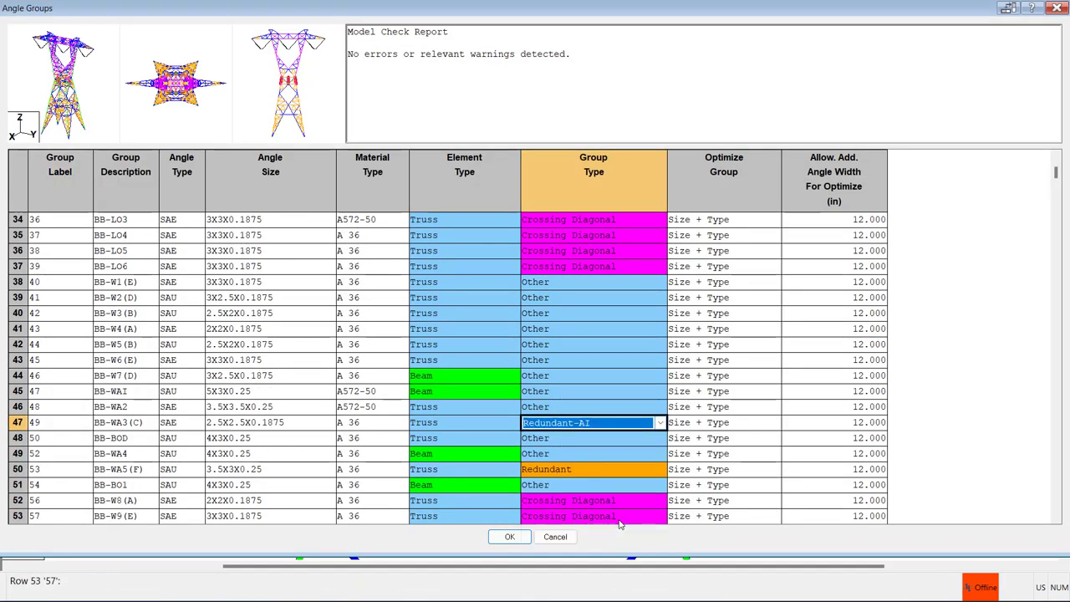
pyautogui.click(509, 537)
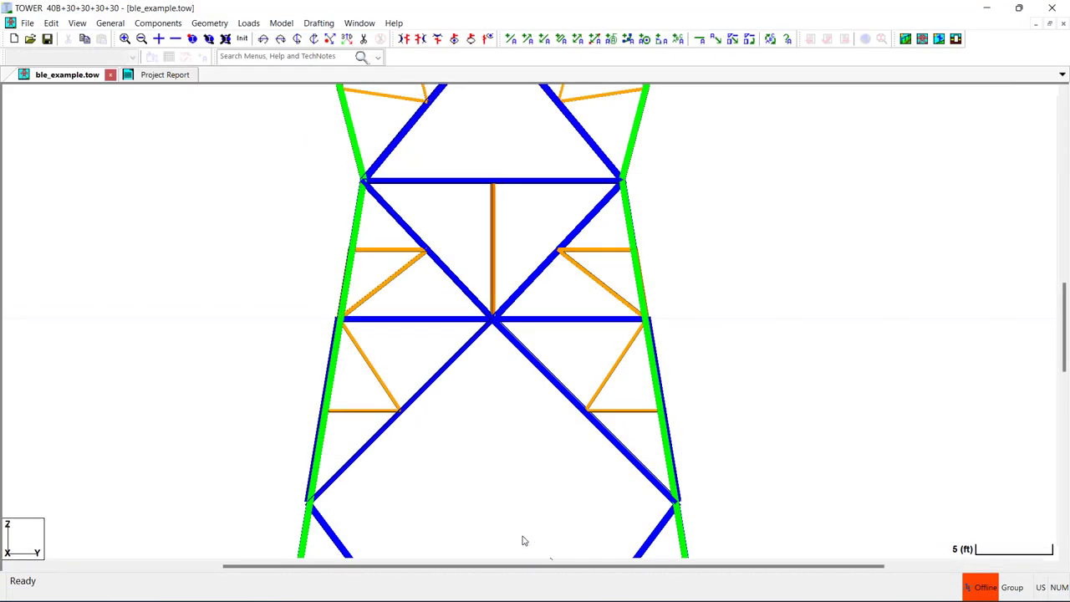
pyautogui.click(281, 25)
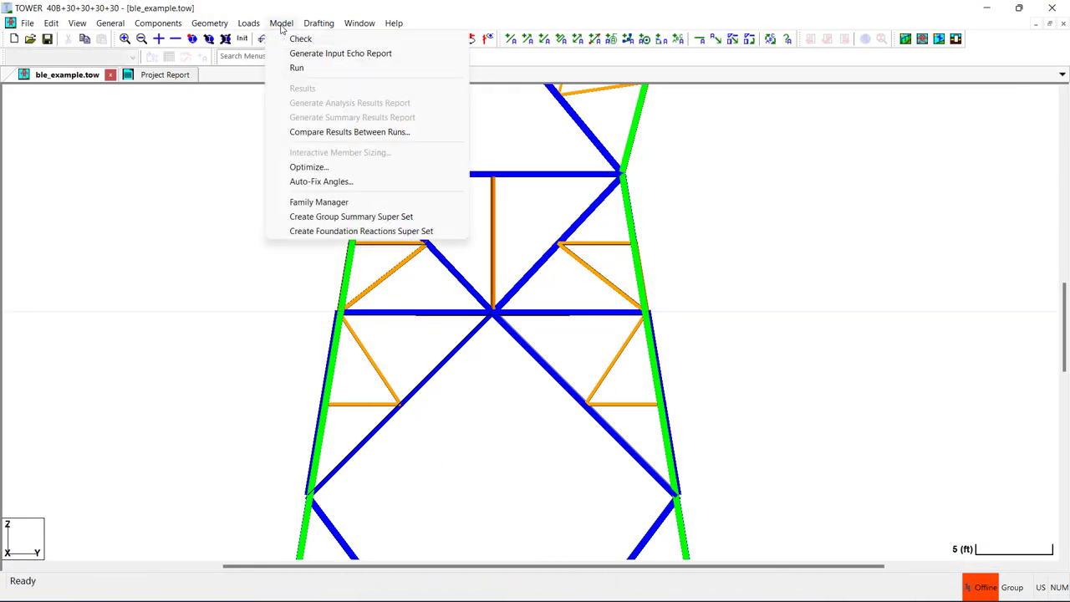
# Step: Set the Family Manager to Run active BLE only, then run the analysis as Run #1
pyautogui.click(318, 202)
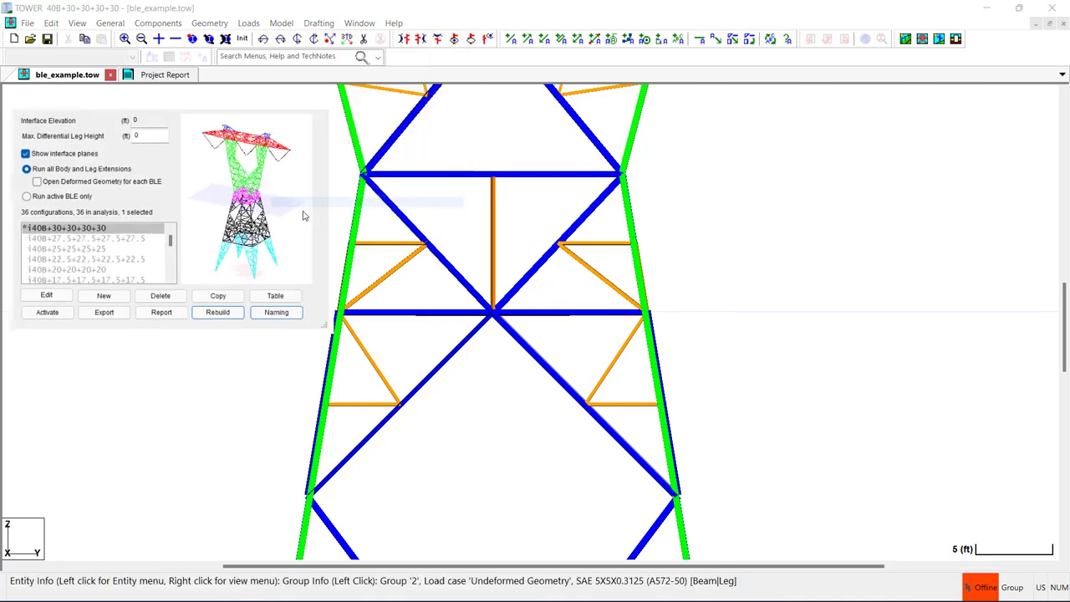
pyautogui.click(45, 197)
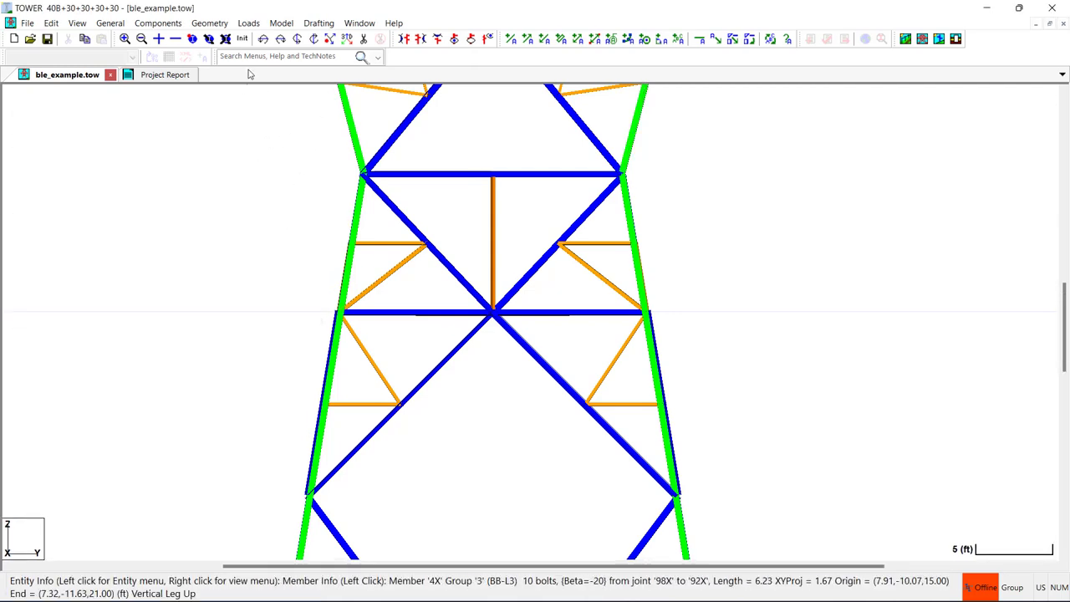
pyautogui.click(242, 39)
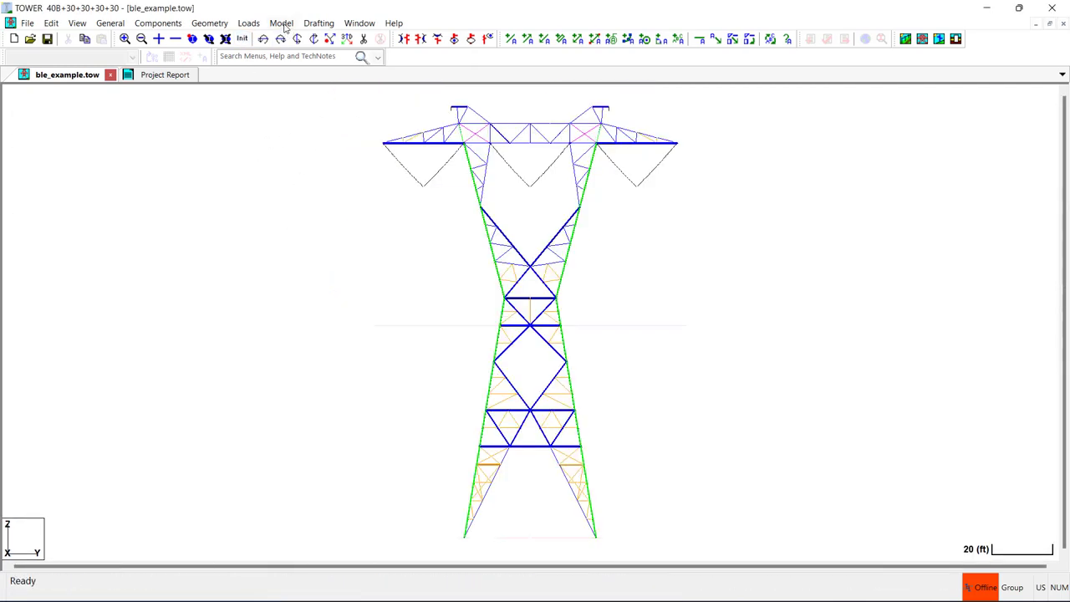
pyautogui.click(281, 24)
pyautogui.click(298, 70)
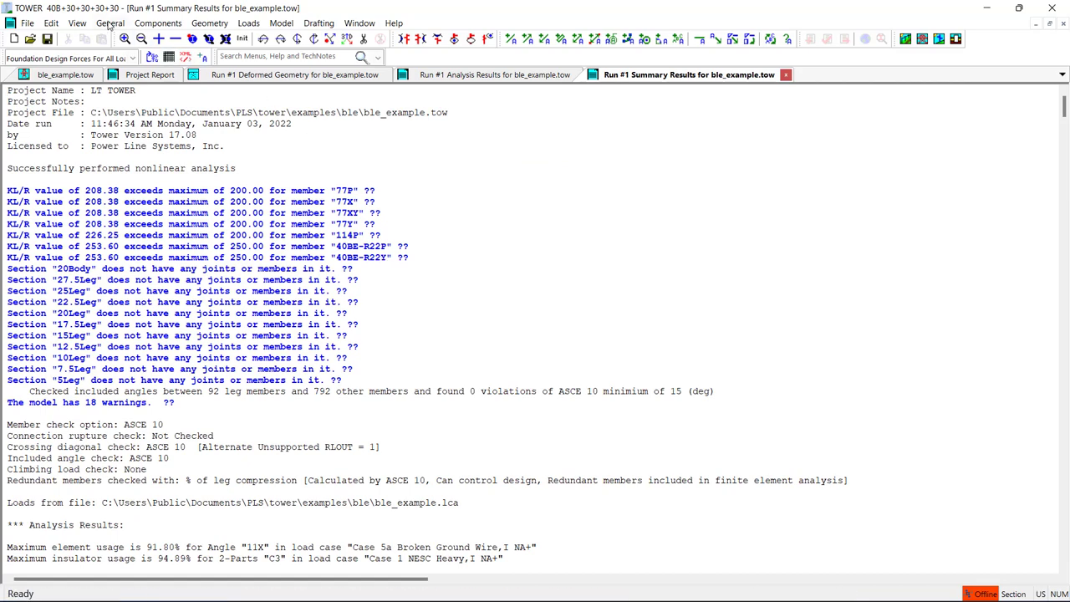
# Step: Untick 'Include redundant members in finite element analysis' and rerun as Run #2
pyautogui.click(110, 23)
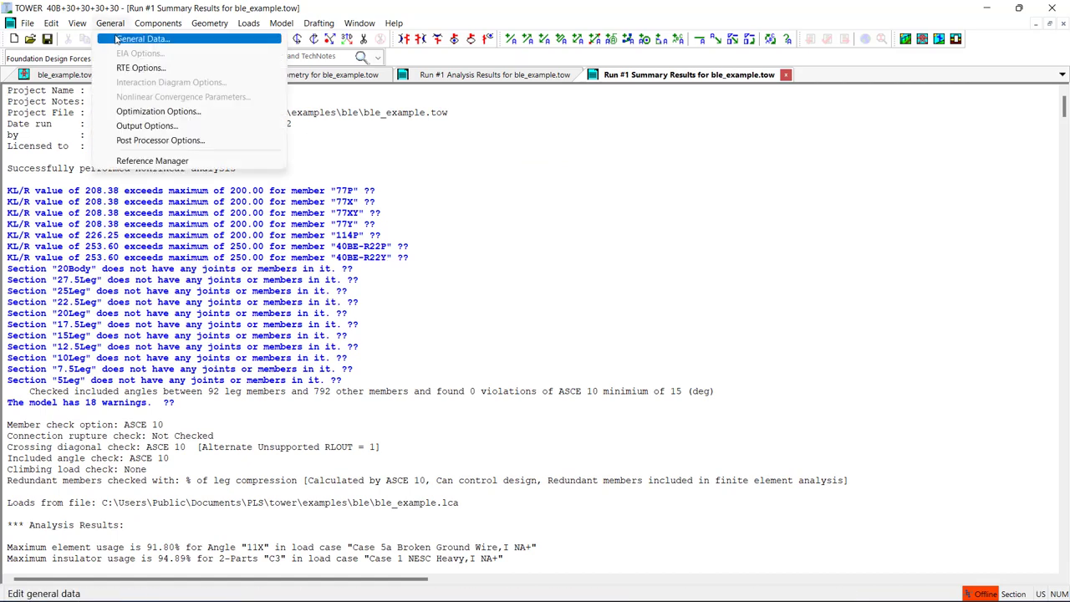
pyautogui.click(118, 39)
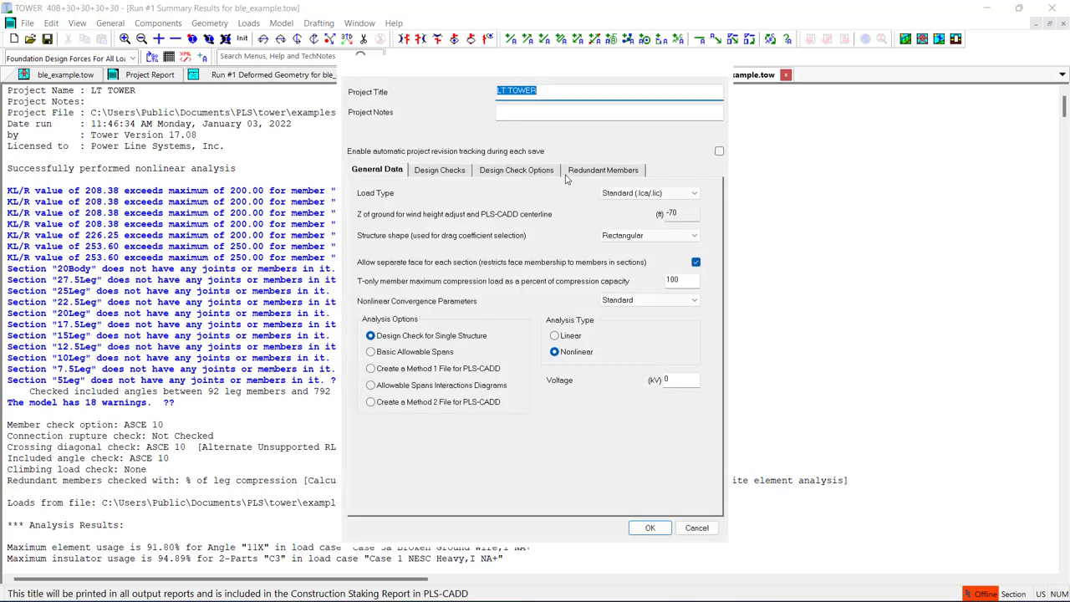
pyautogui.click(569, 169)
pyautogui.click(436, 355)
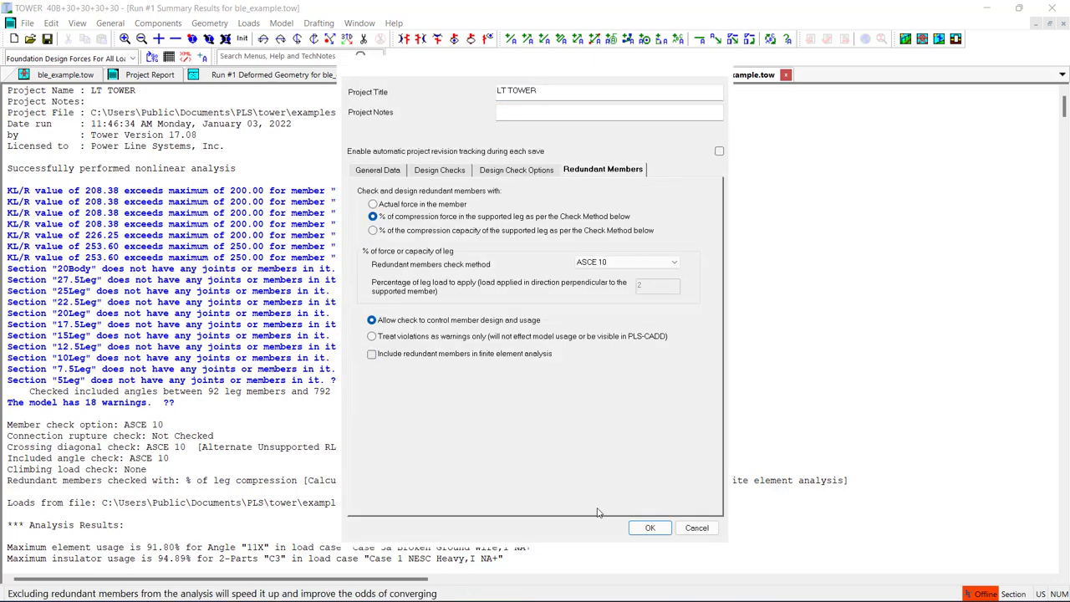
pyautogui.click(651, 527)
pyautogui.click(281, 24)
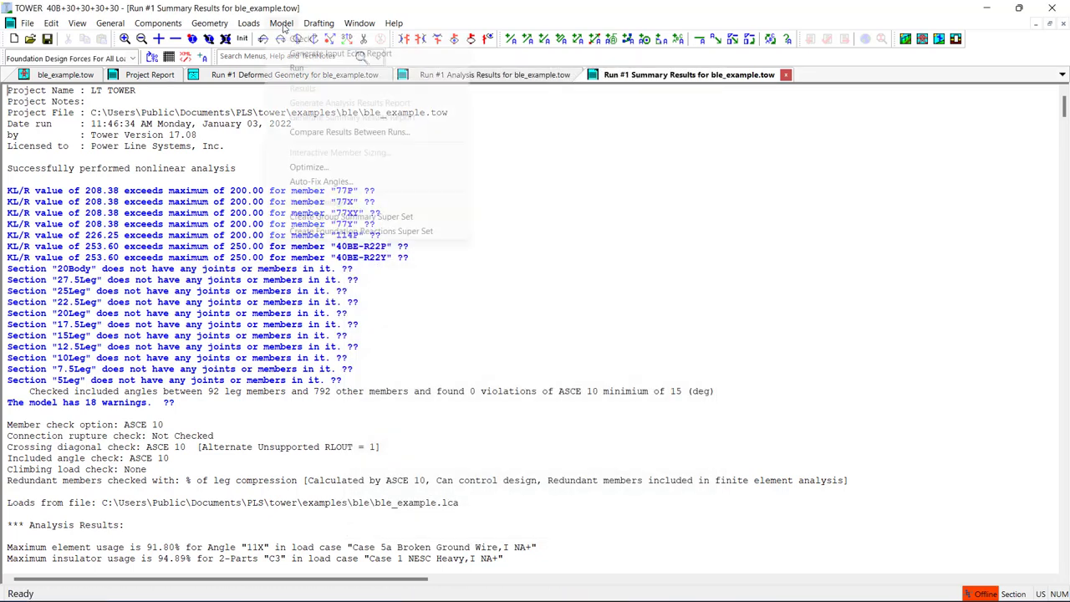
pyautogui.click(297, 69)
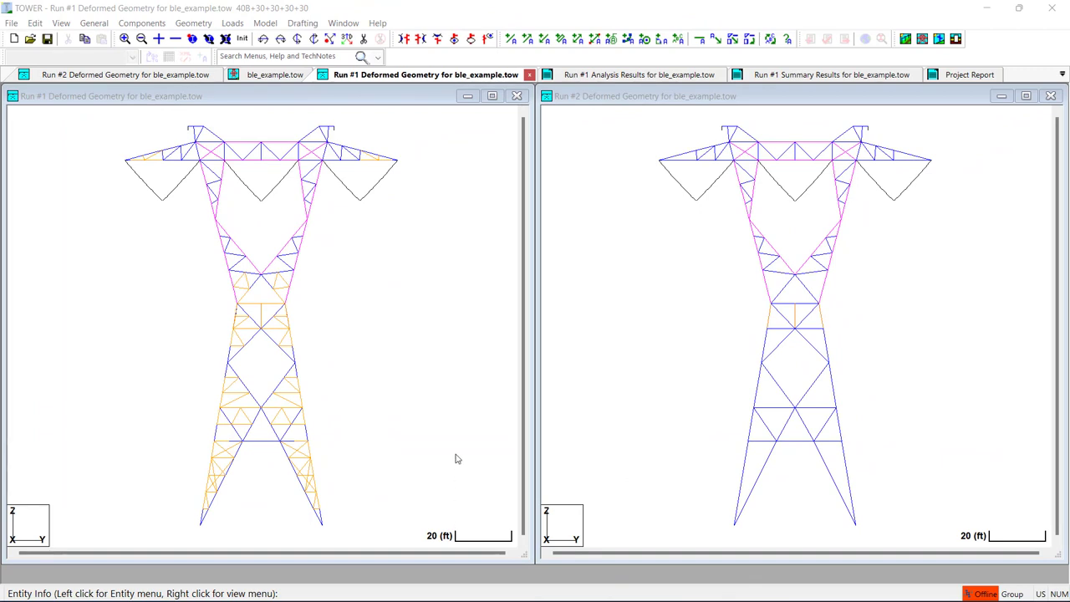
# Step: Zoom in on the Run #2 deformed tower and rotate it in 3-D
pyautogui.click(324, 95)
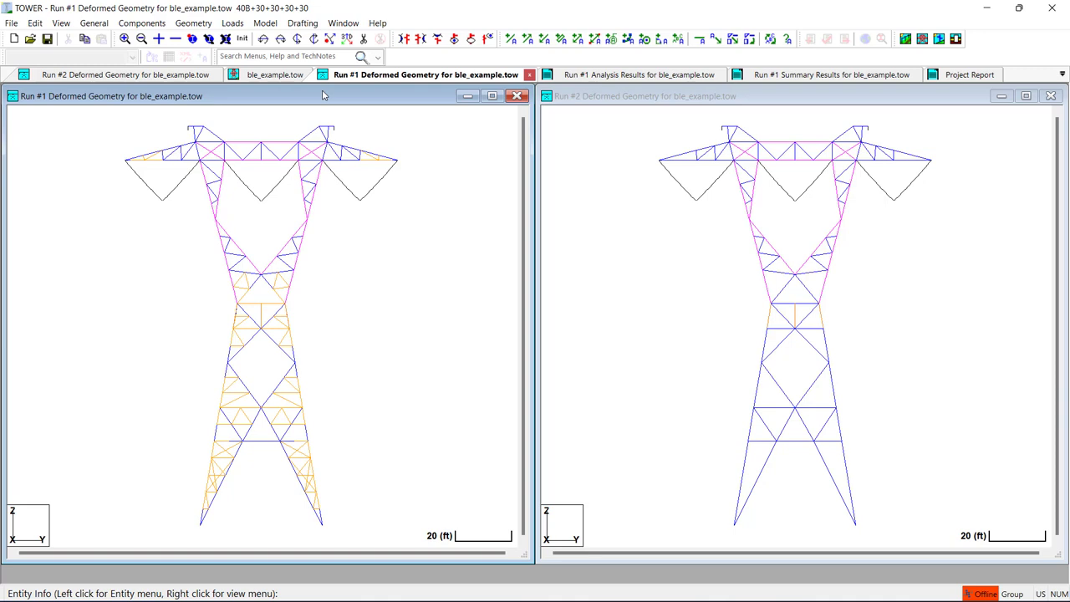
pyautogui.click(607, 99)
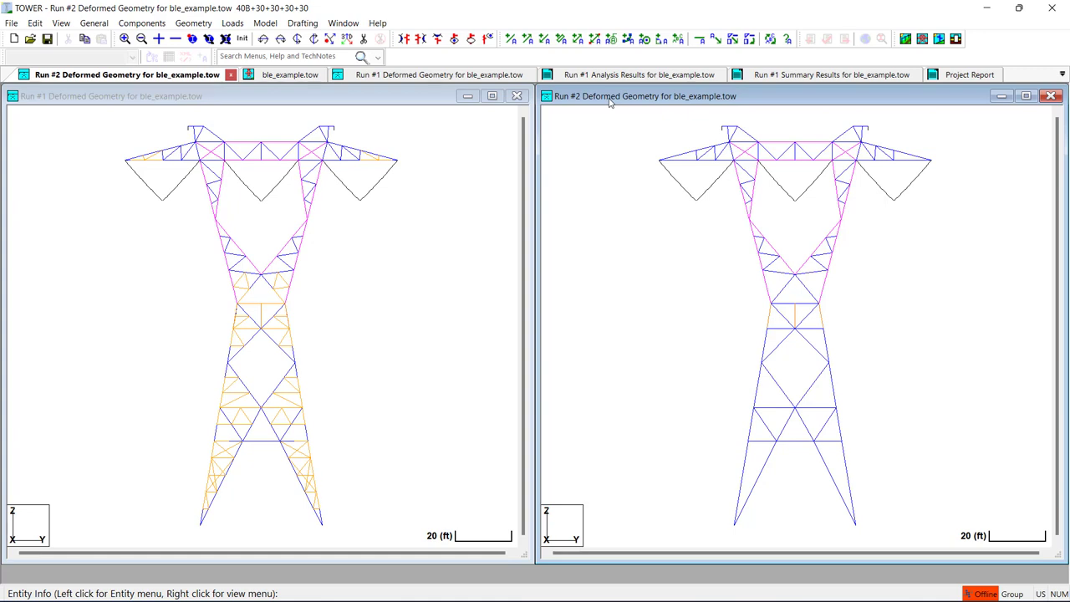
pyautogui.scroll(4, 818, 326)
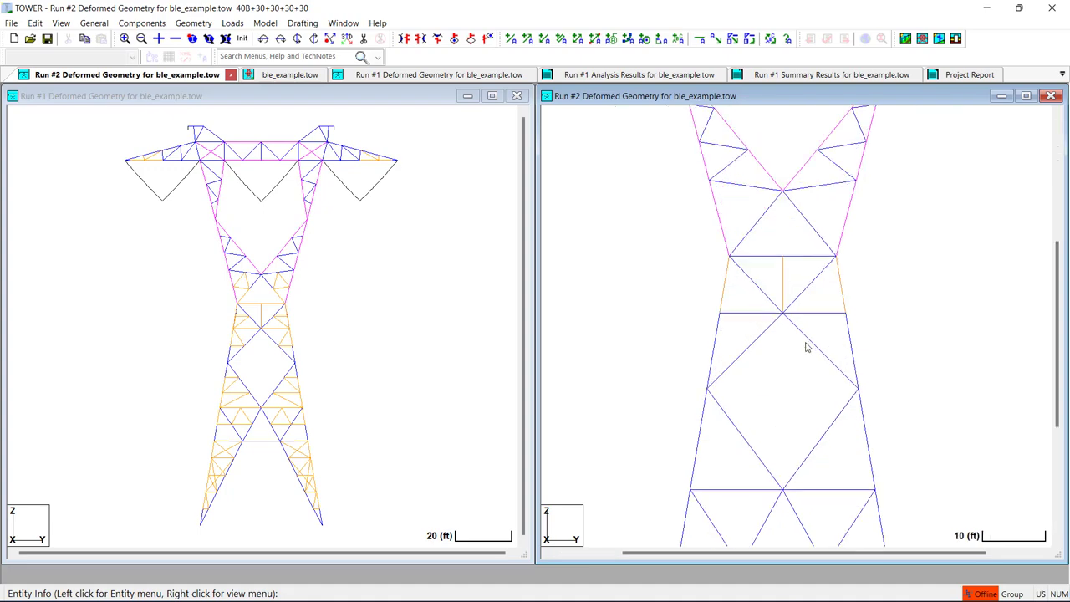
pyautogui.middleClick(807, 345)
pyautogui.middleClick(831, 346)
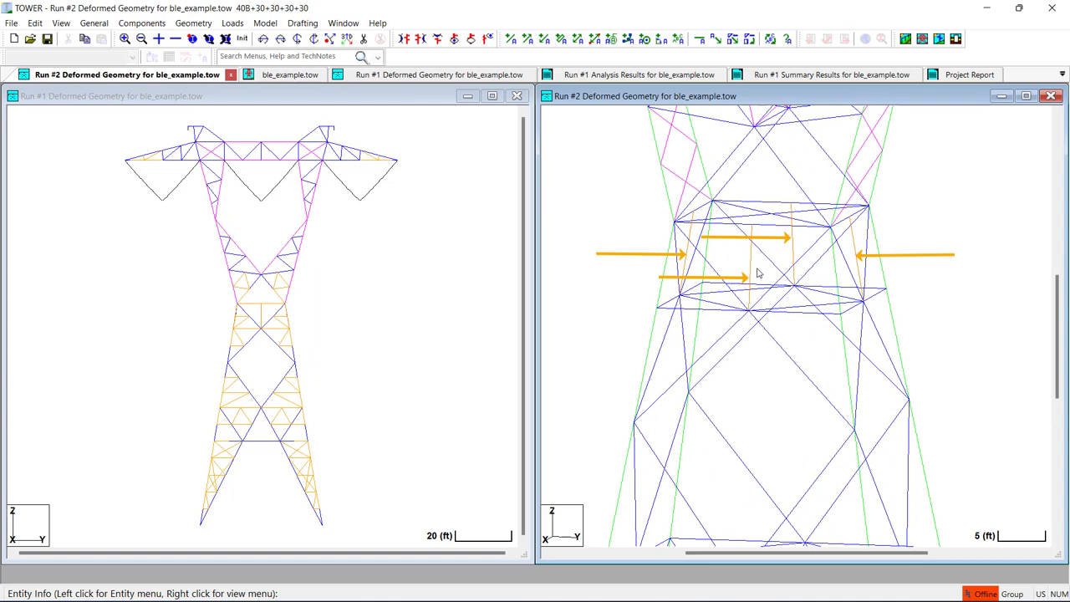
# Step: Zoom out and pan Run #2 to the crossarm, then rotate Run #1 to an oblique view
pyautogui.scroll(-3, 758, 273)
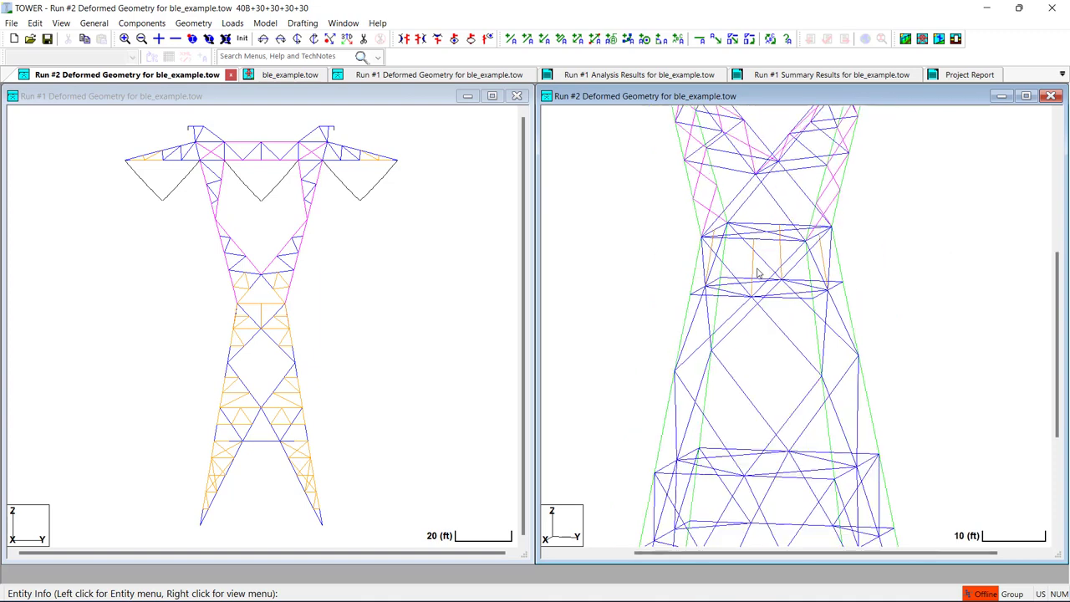
pyautogui.scroll(-2, 758, 272)
pyautogui.scroll(-1, 758, 272)
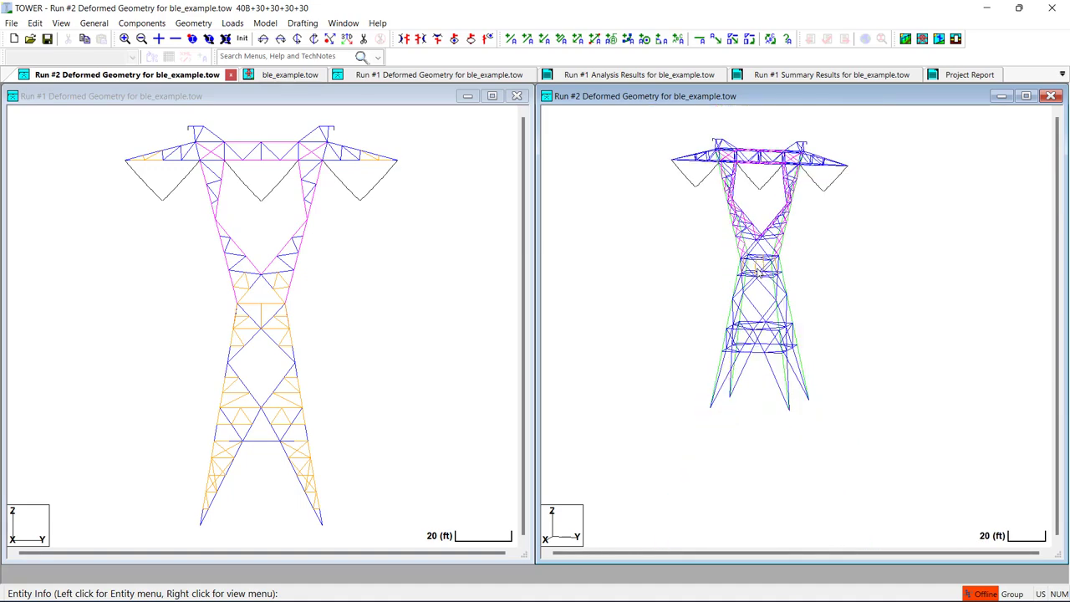
pyautogui.moveTo(758, 273); pyautogui.dragTo(754, 255, button='middle')
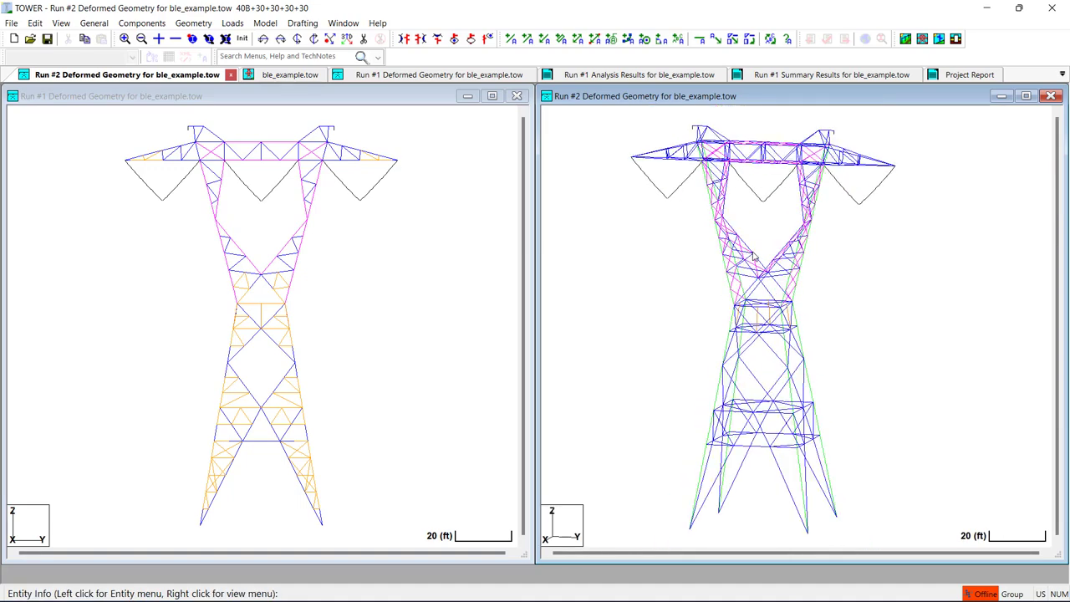
pyautogui.click(356, 103)
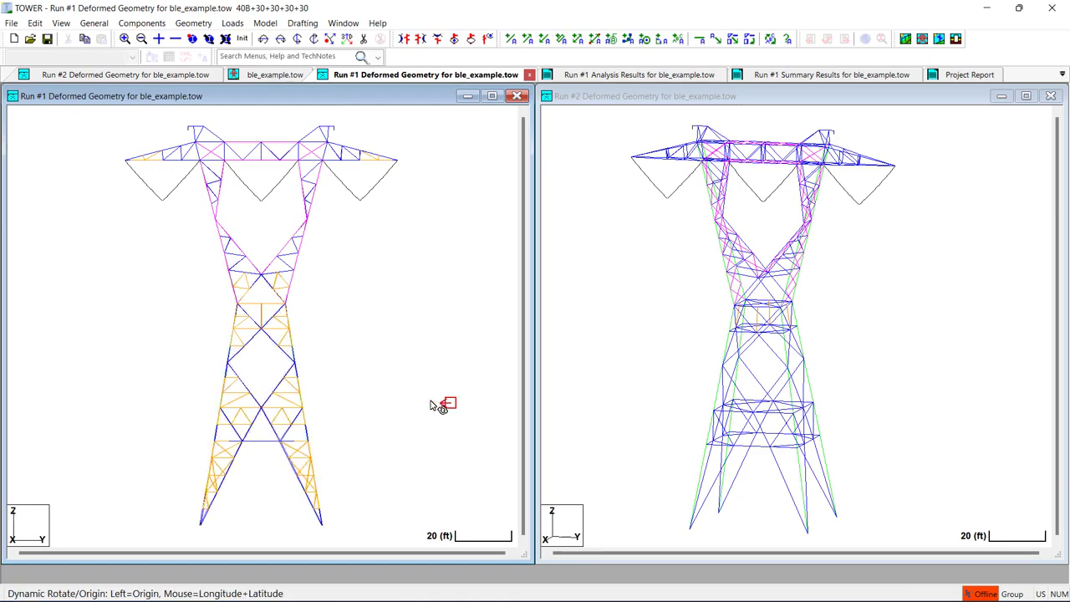
pyautogui.moveTo(431, 405); pyautogui.dragTo(413, 390, button='middle')
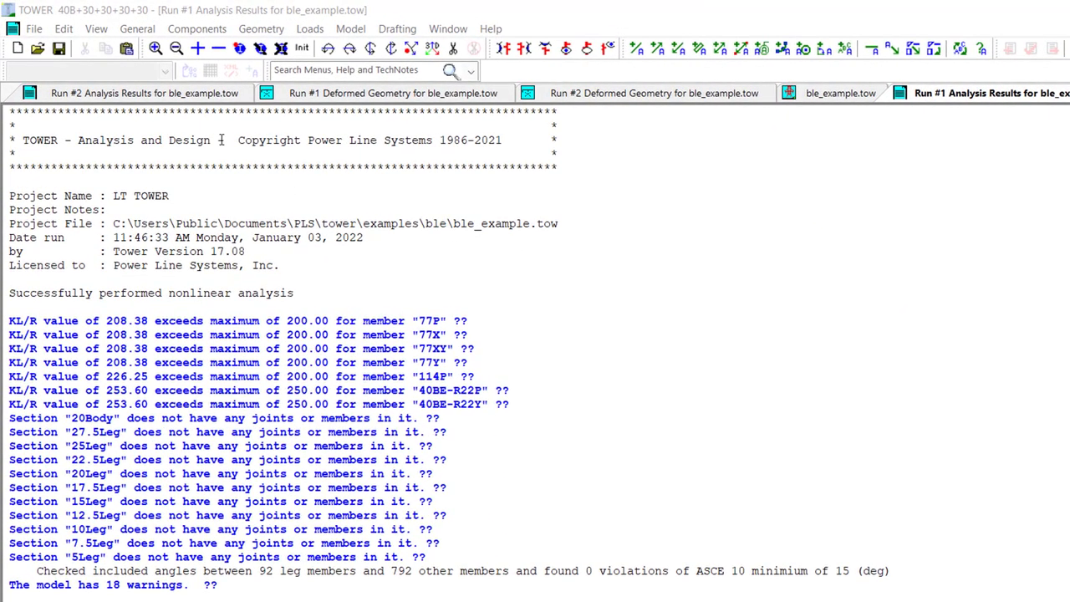
# Step: Choose the Redundant Members Check table in the Run #1 Analysis Results report
pyautogui.click(165, 73)
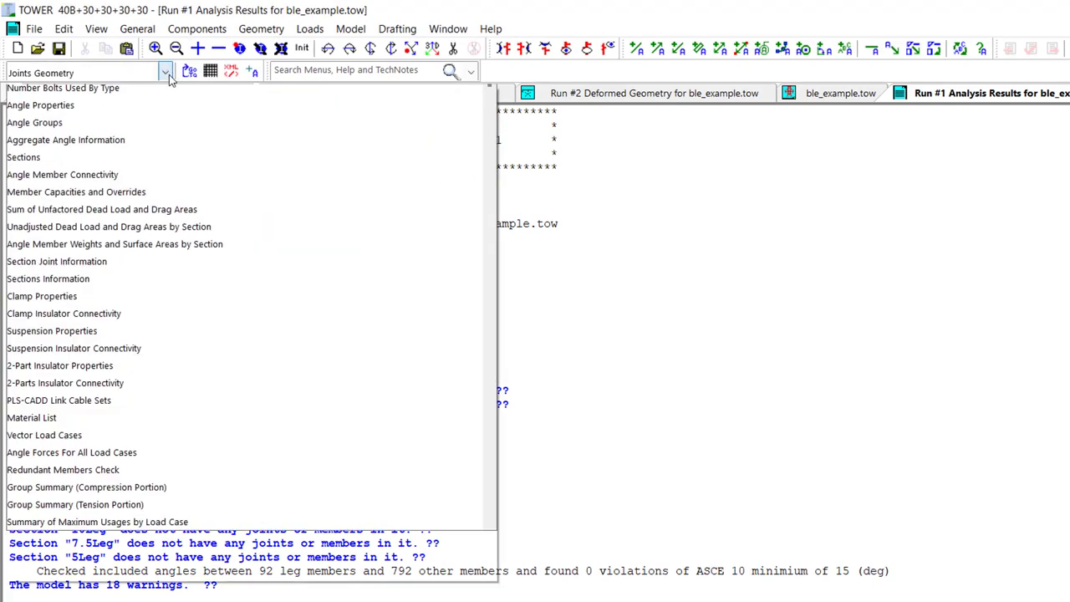
pyautogui.click(134, 545)
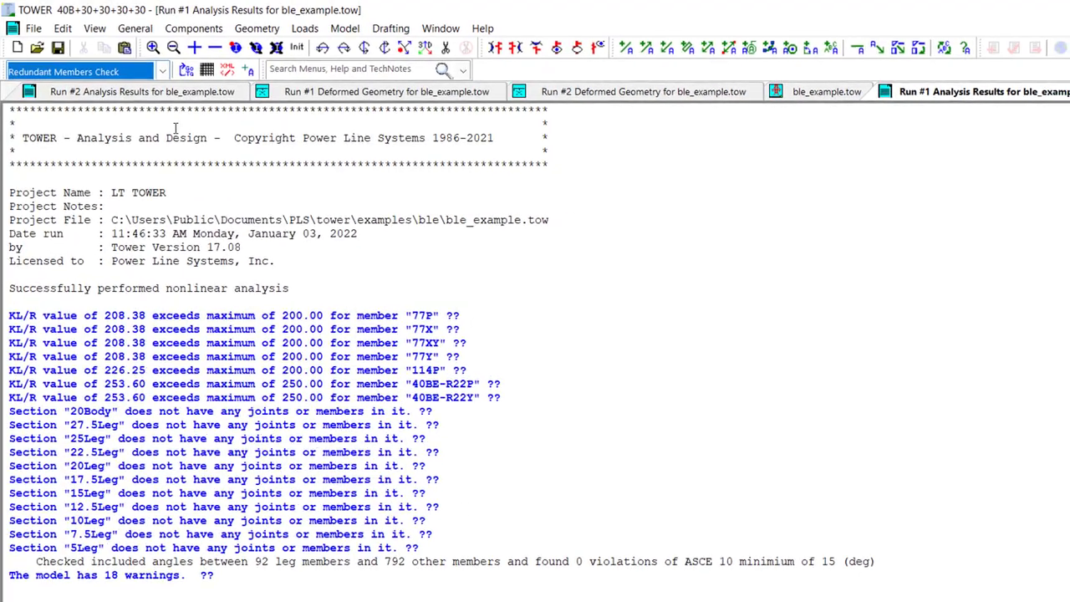